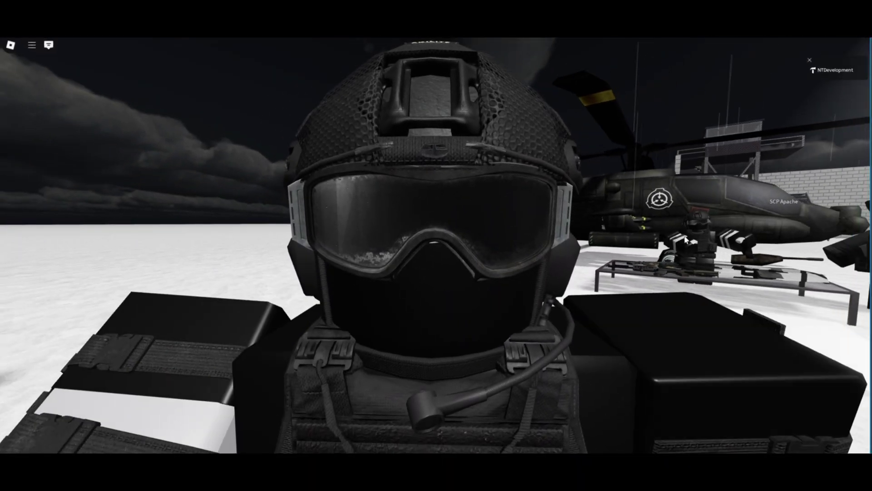
scroll(684, 235, down, 5)
key(w)
right_drag(684, 238, 685, 241)
key(d)
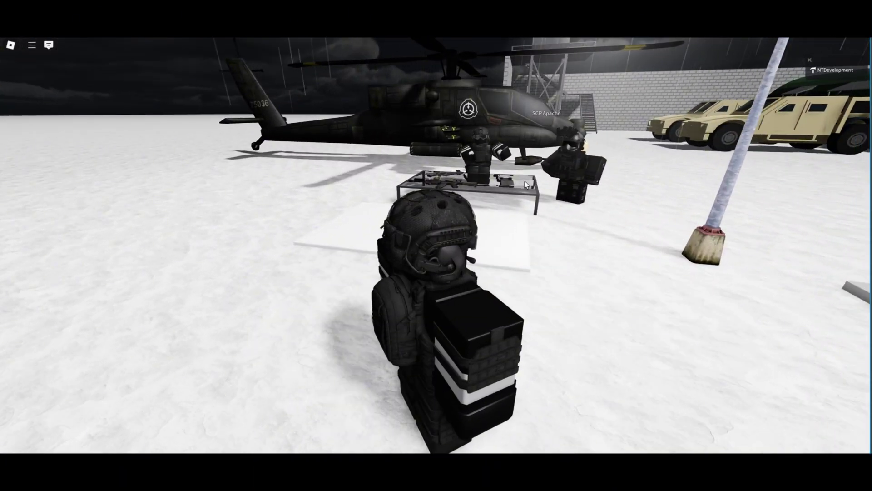
key(a)
right_drag(533, 178, 521, 207)
key(w)
key(w)
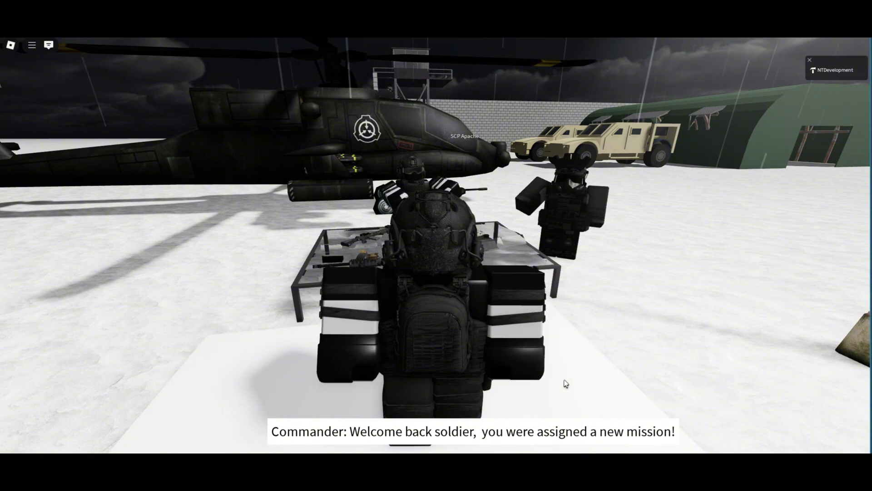
scroll(565, 379, up, 5)
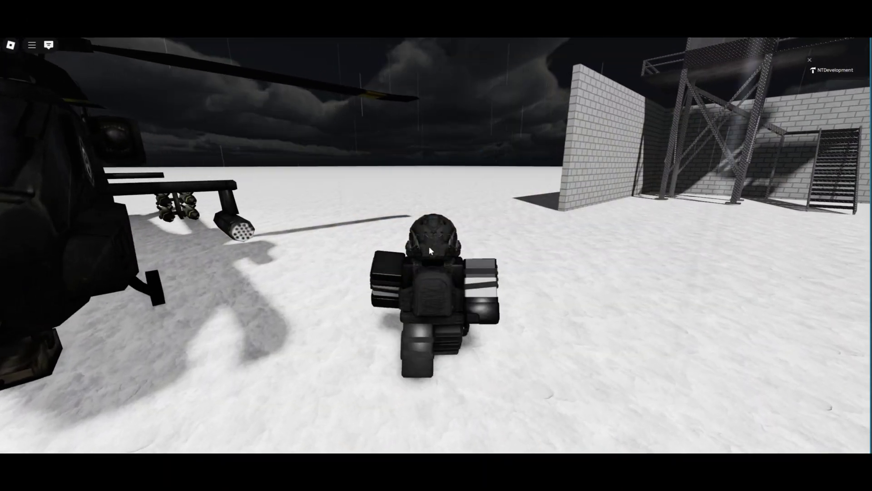
right_drag(446, 248, 505, 244)
key(s)
scroll(446, 248, up, 3)
scroll(457, 248, down, 2)
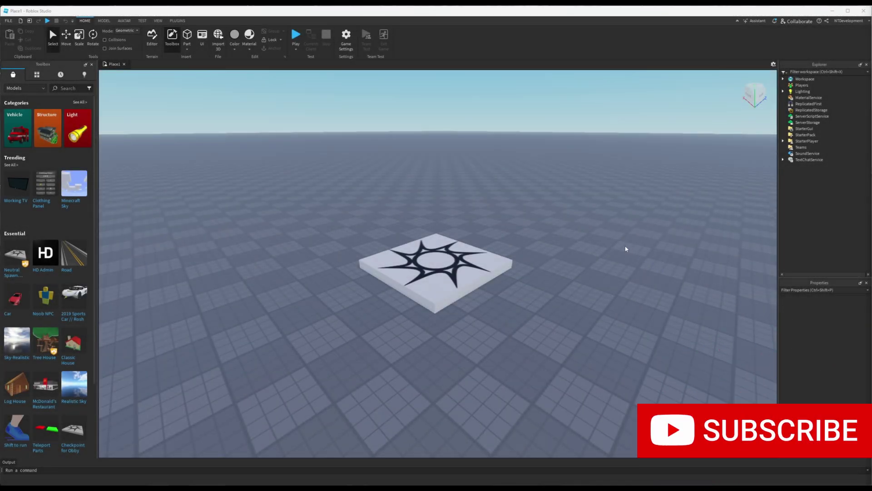
- Insert a masculine R15 Block Avatar rig into the empty place
right_drag(644, 230, 644, 230)
key(w)
scroll(611, 219, down, 3)
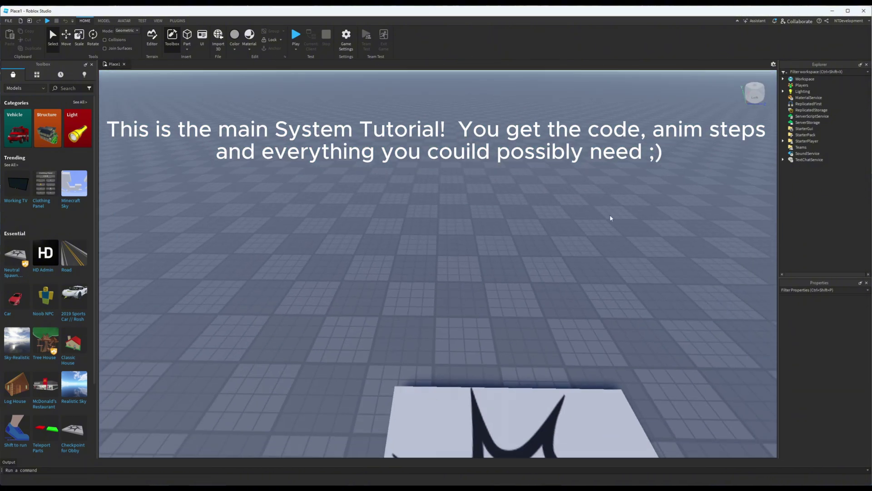
click(124, 21)
click(259, 40)
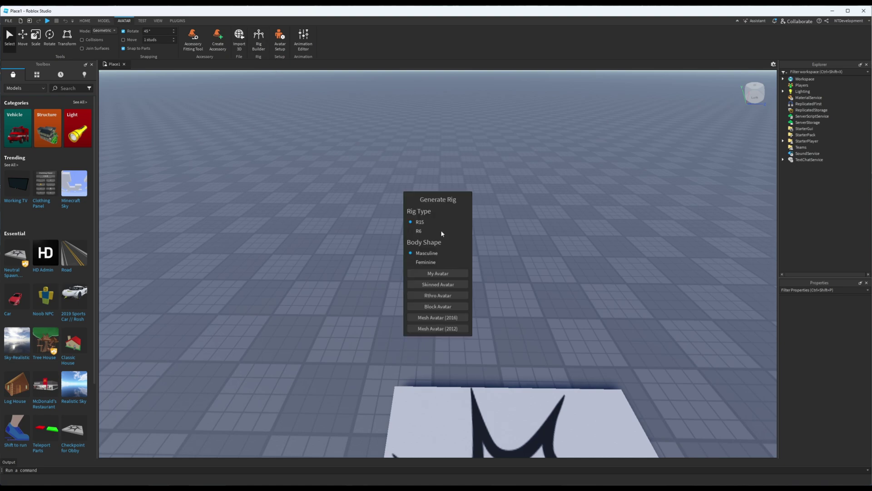
click(444, 306)
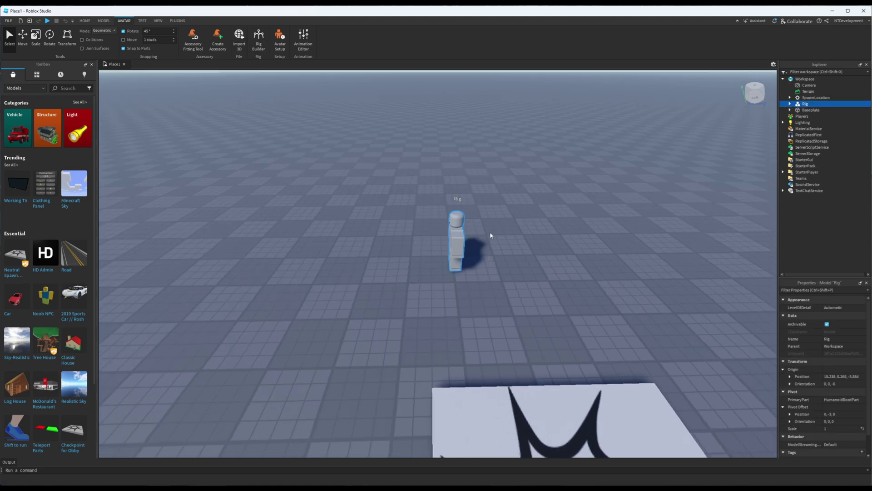
- Move the rig to about 20, 0, 1 and place a duplicate of it at about 20, 0, -12
key(a)
right_drag(490, 235, 490, 235)
key(w)
drag(521, 257, 552, 262)
key(ctrl+d)
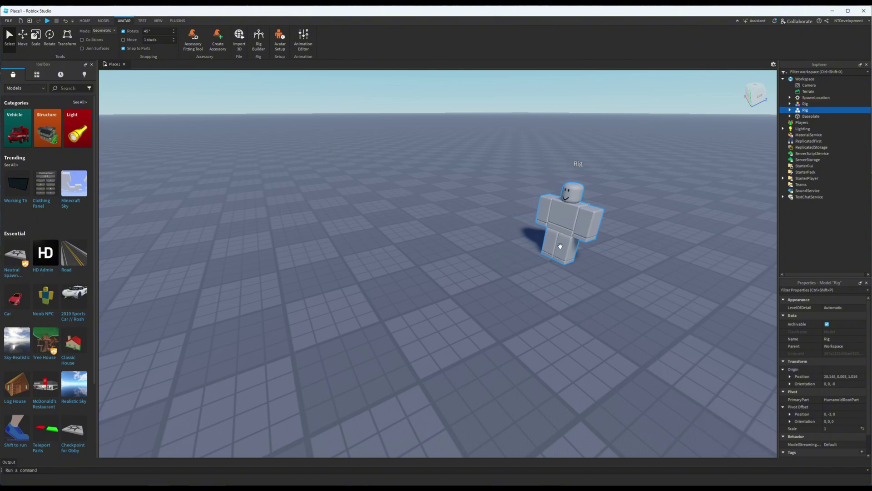
drag(569, 224, 392, 284)
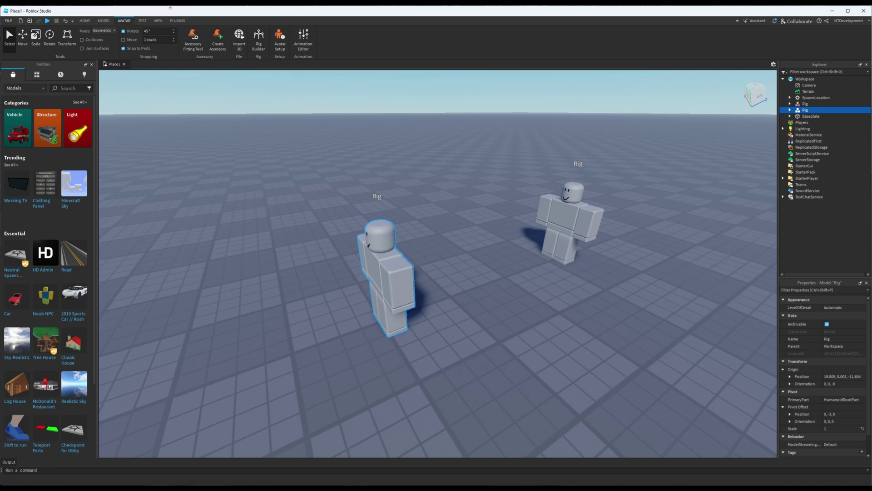
- Rotate the duplicate rig 180° about its vertical axis
click(104, 21)
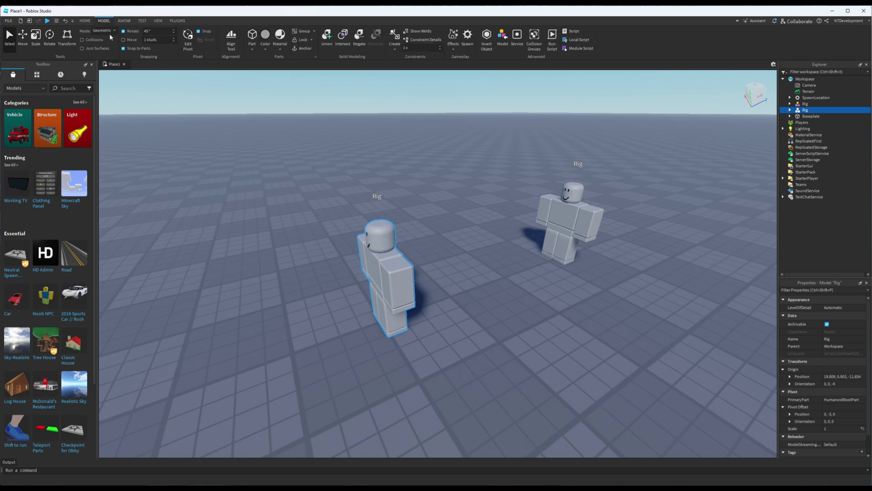
click(51, 41)
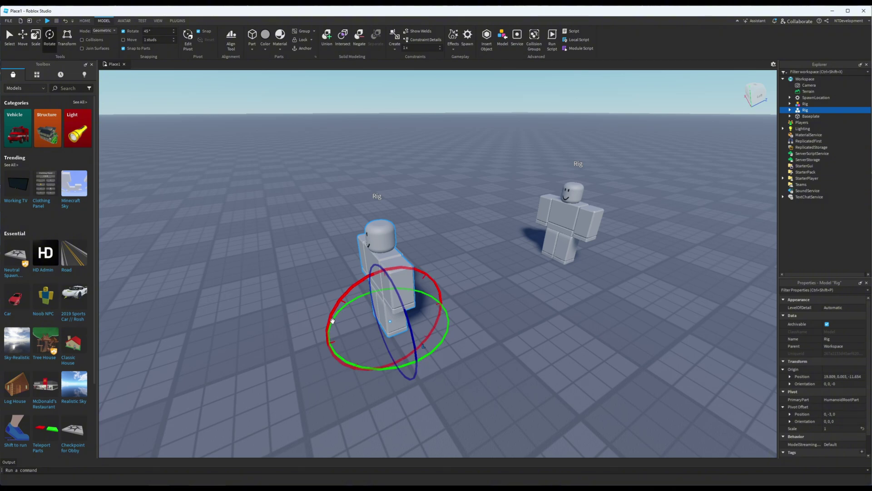
drag(366, 370, 417, 268)
right_drag(501, 272, 494, 273)
key(d)
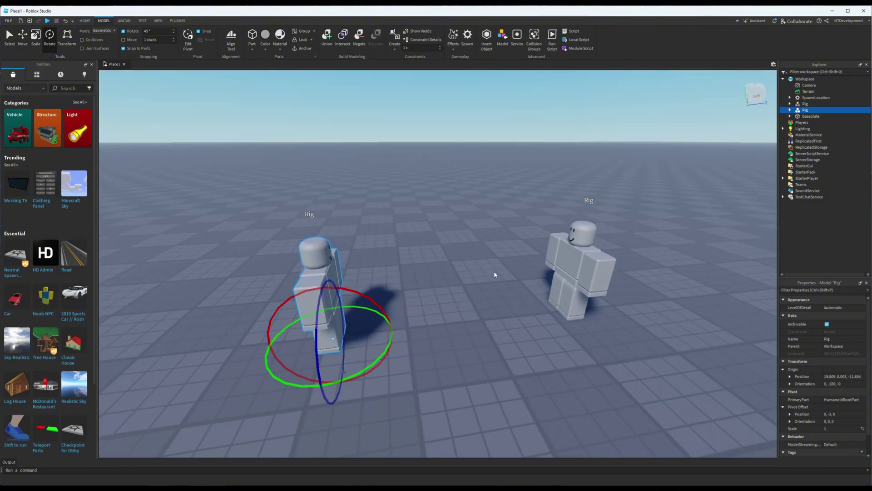
- Rename the original rig as Rig A and the duplicate as Rig B
click(584, 235)
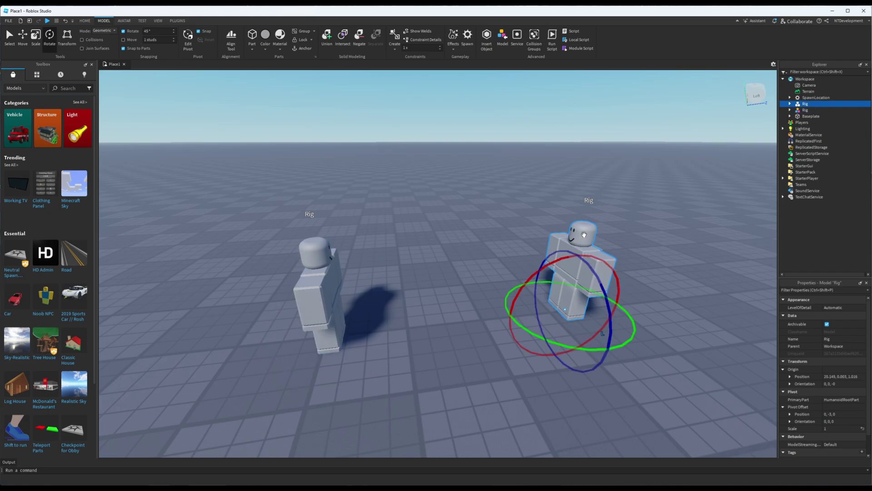
double_click(811, 104)
double_click(808, 106)
double_click(807, 110)
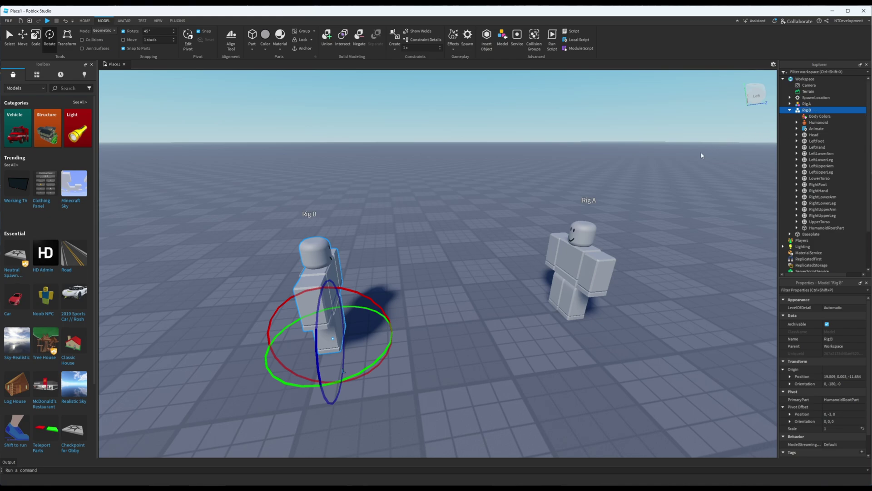
click(790, 110)
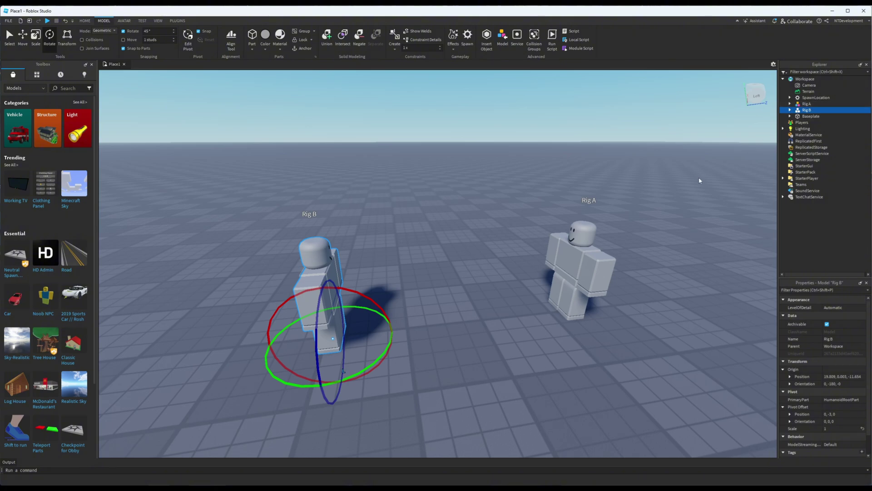
- Add a Script and an Animation object inside Rig A
click(593, 255)
click(815, 104)
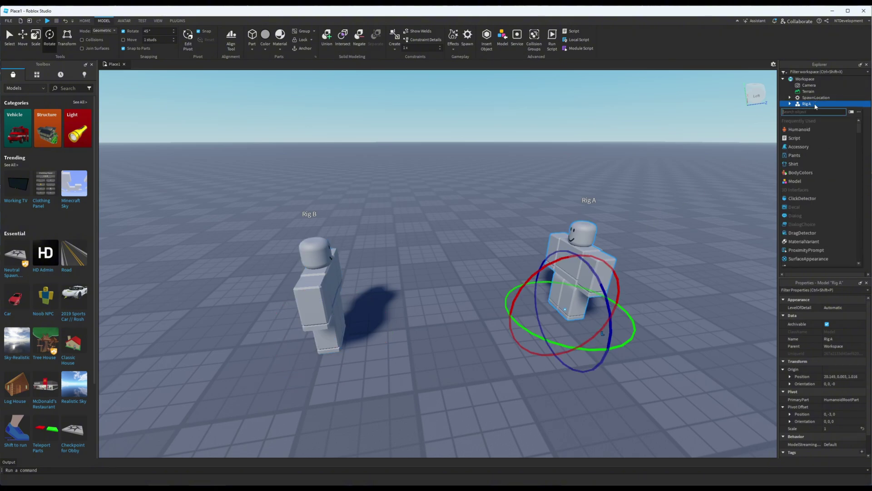
click(794, 138)
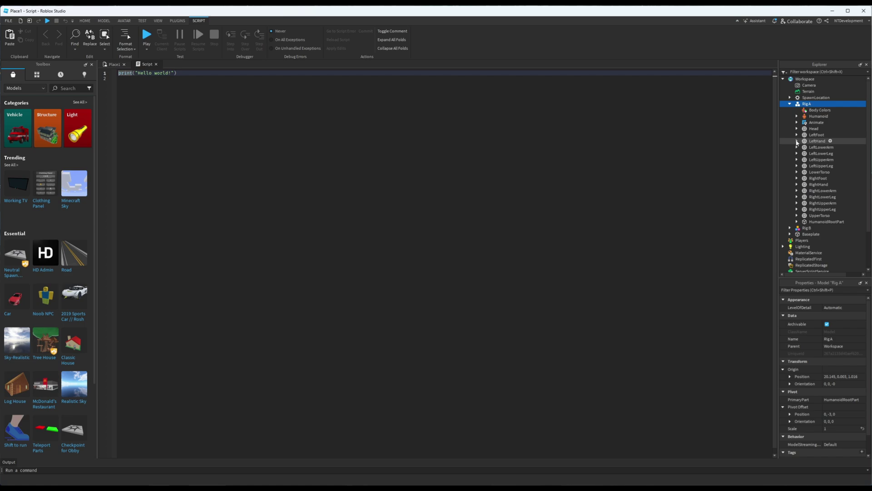
click(816, 104)
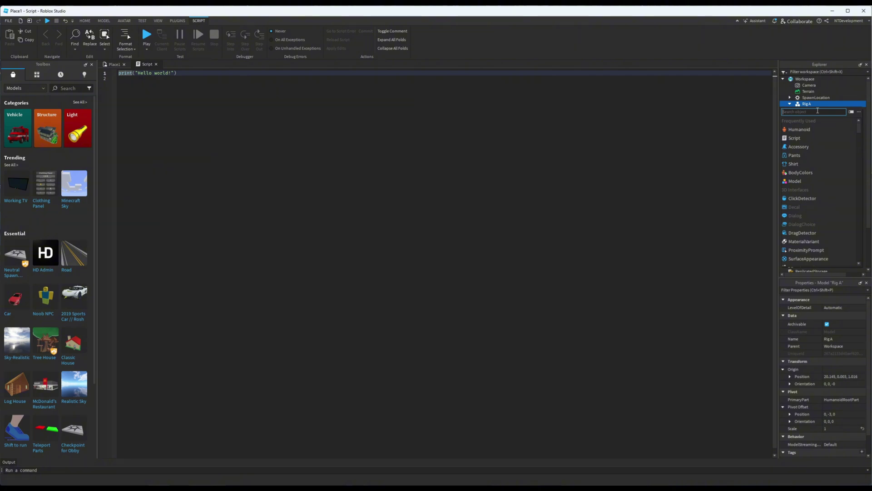
text(Ani)
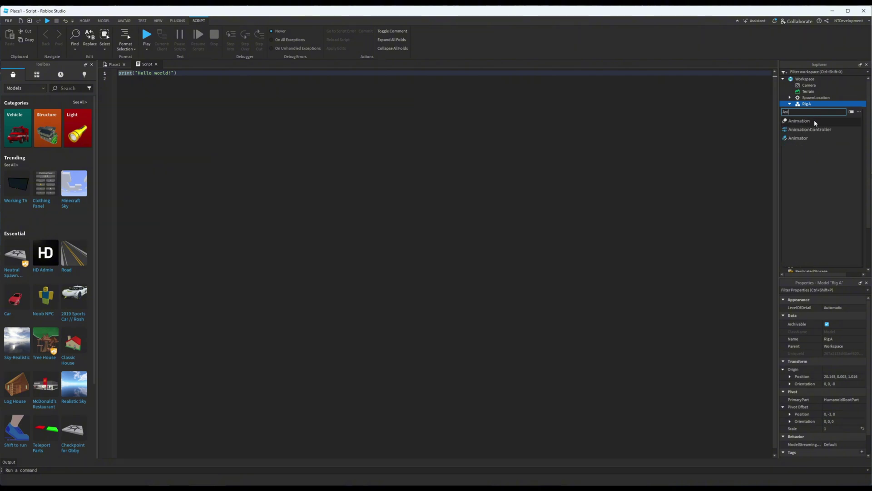
click(800, 120)
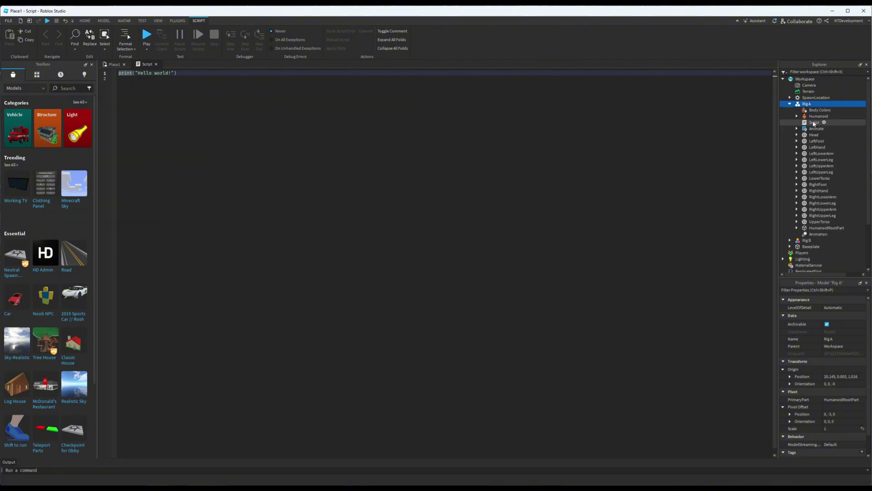
- Create a new animation for Rig A in the Animation Editor and add tracks for all body parts
click(110, 64)
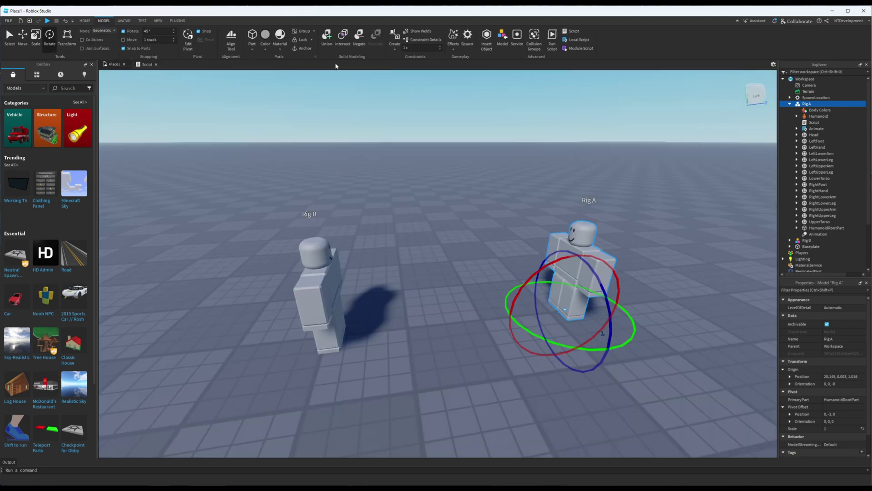
click(640, 240)
click(600, 278)
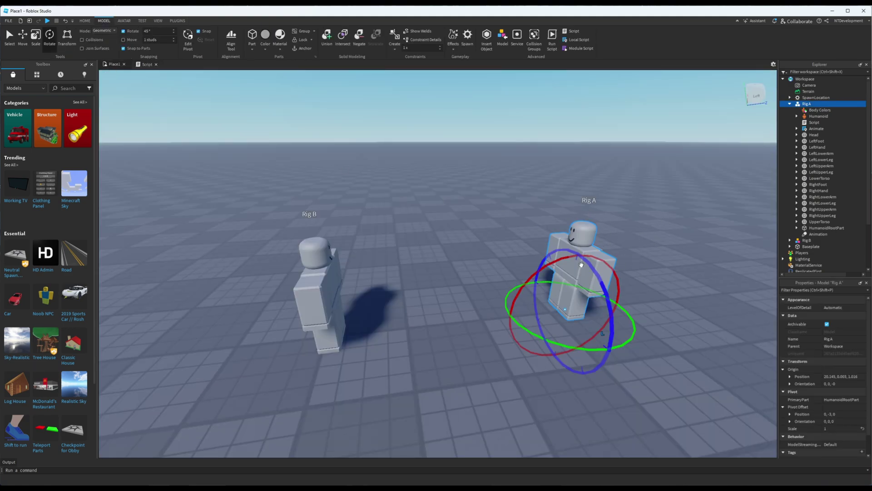
click(124, 20)
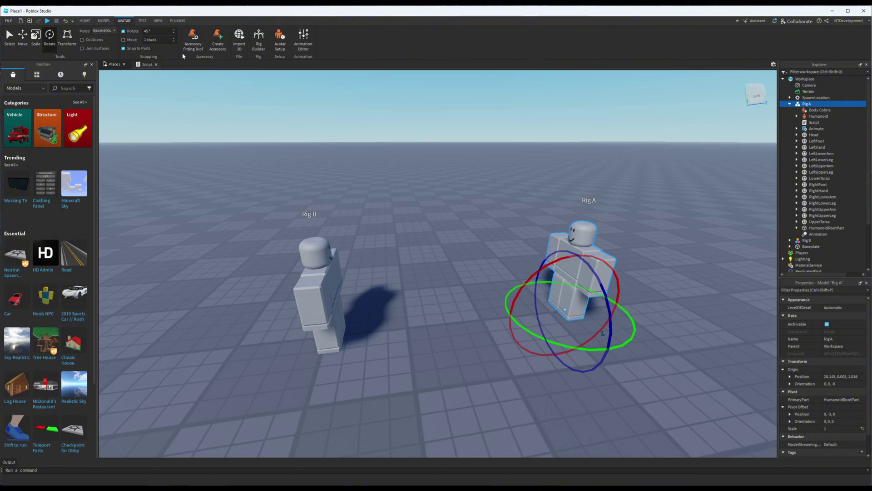
click(309, 41)
click(536, 221)
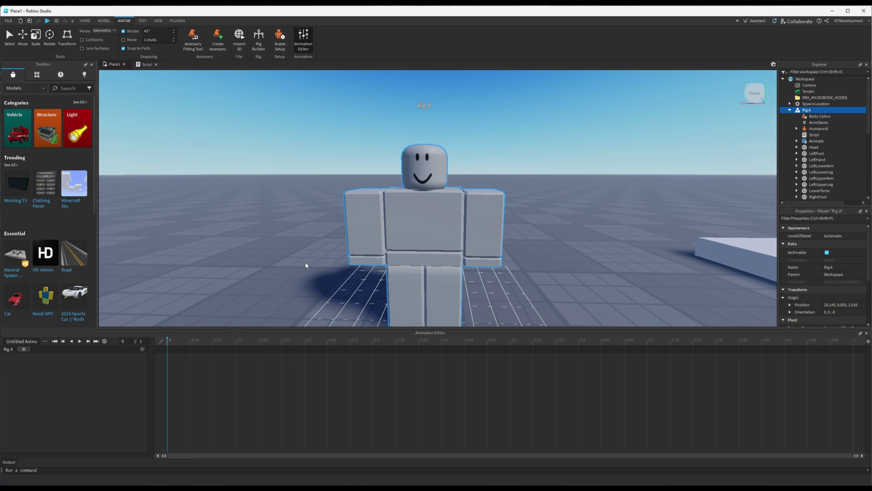
click(142, 350)
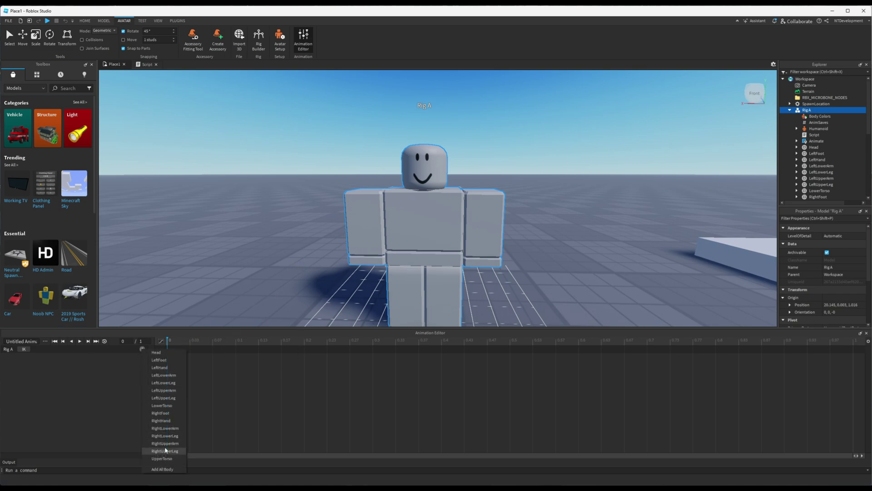
click(171, 469)
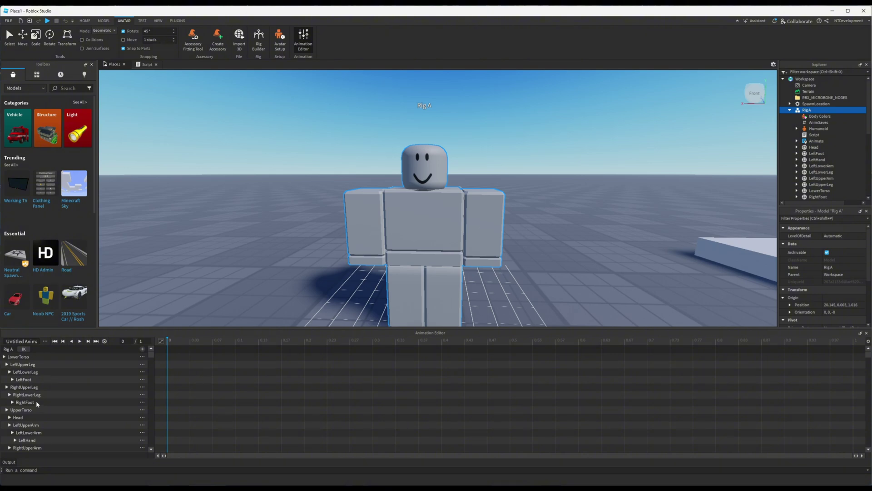
- Turn off rotation snapping and rotate Rig A's right upper arm until it is raised beside the head at time 0
click(367, 223)
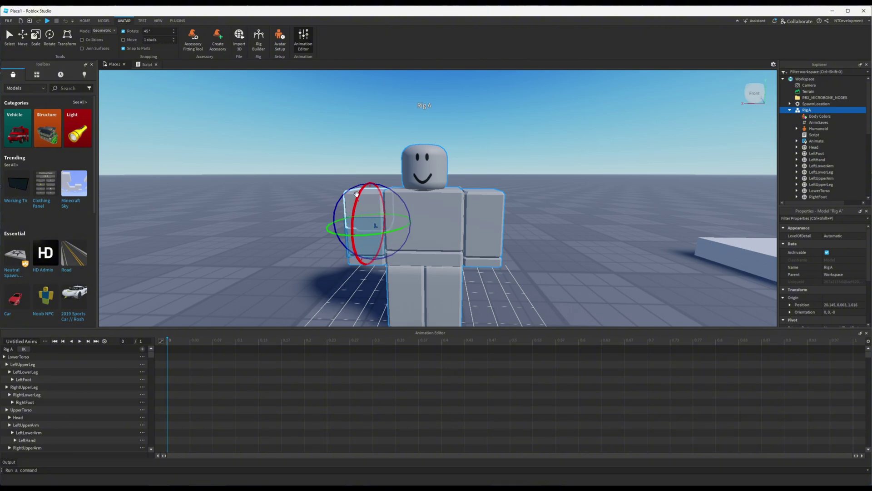
click(366, 202)
drag(420, 179, 462, 260)
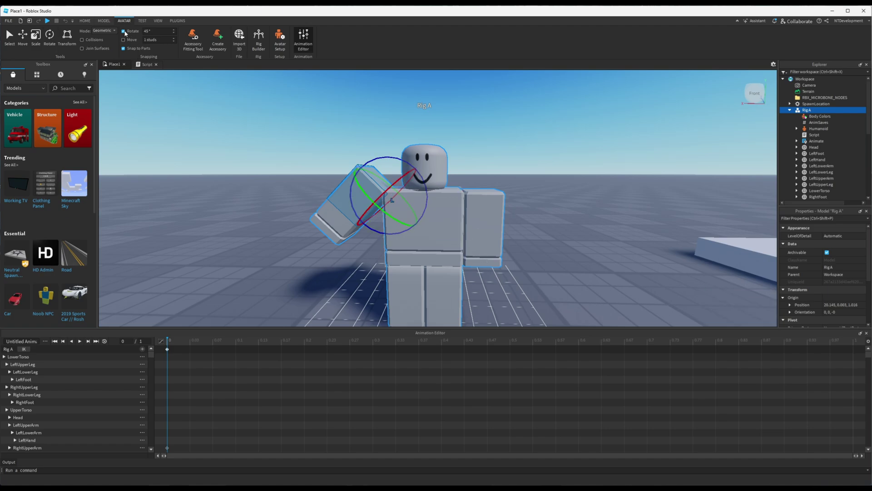
drag(394, 156, 341, 188)
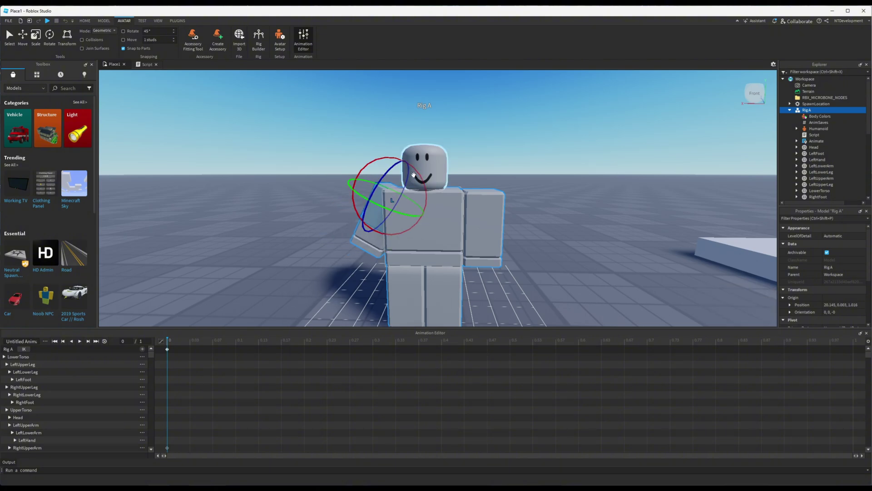
drag(411, 186, 543, 376)
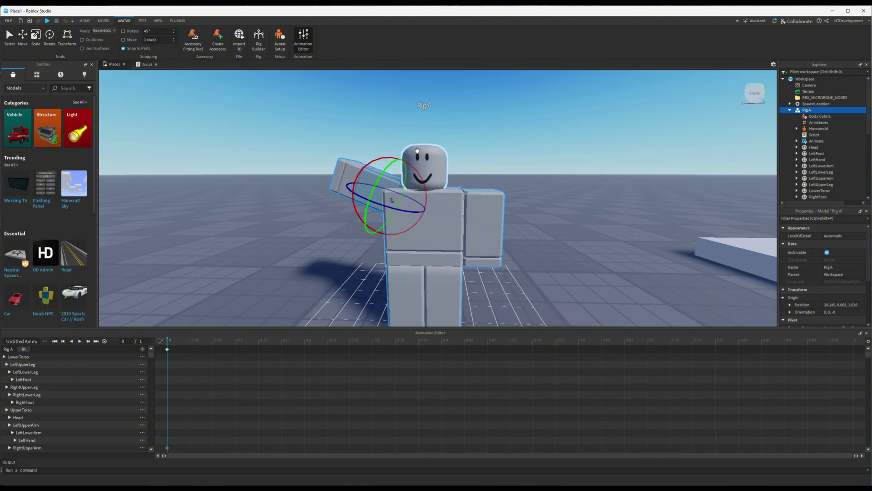
drag(417, 170, 406, 182)
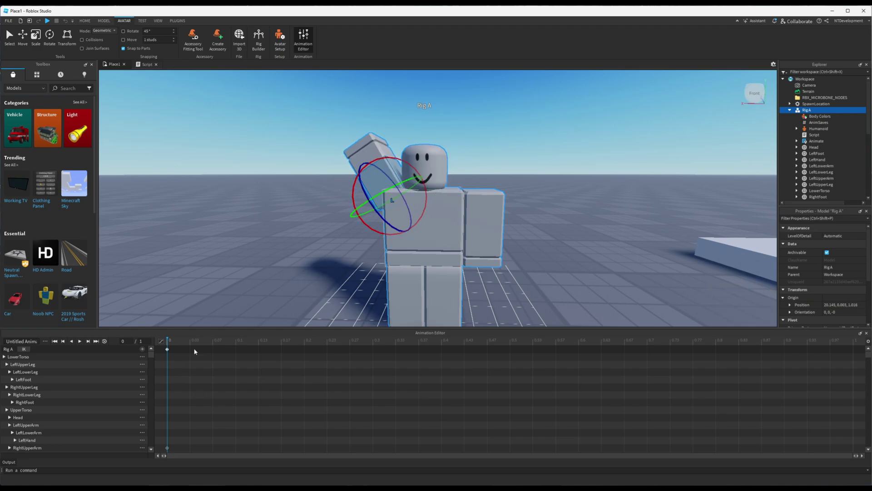
- Keyframe the right upper arm lowered to nearly horizontal at 0.07 and raised beside the head at 0.17
click(212, 340)
drag(351, 186, 357, 204)
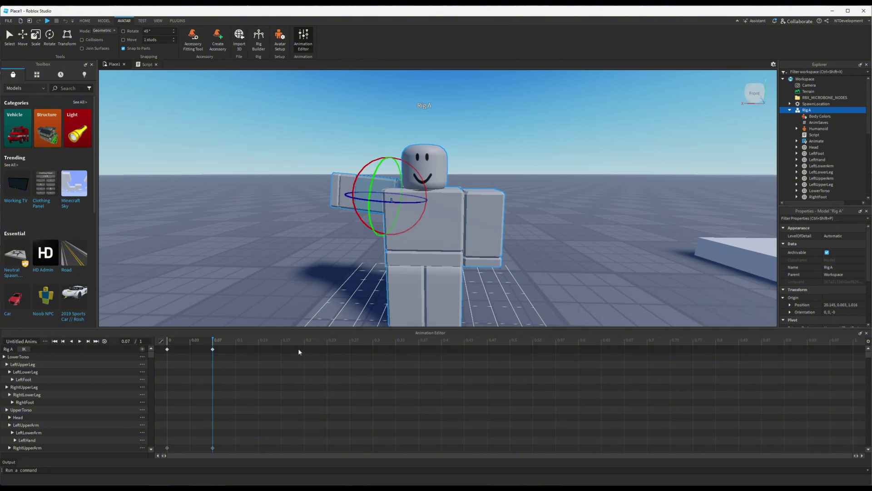
drag(417, 172, 435, 193)
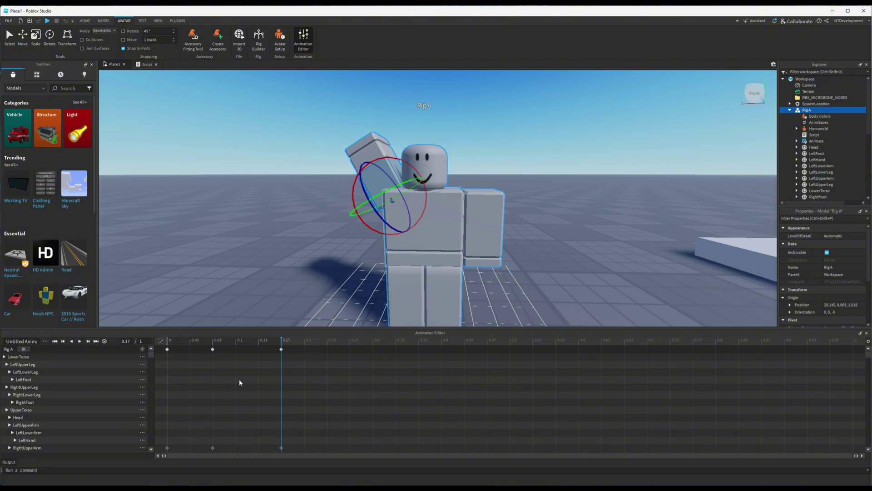
- Enable looping, stretch the right upper arm keyframes so the middle one falls at 0.33 and the last at 0.8, and play the animation
click(104, 341)
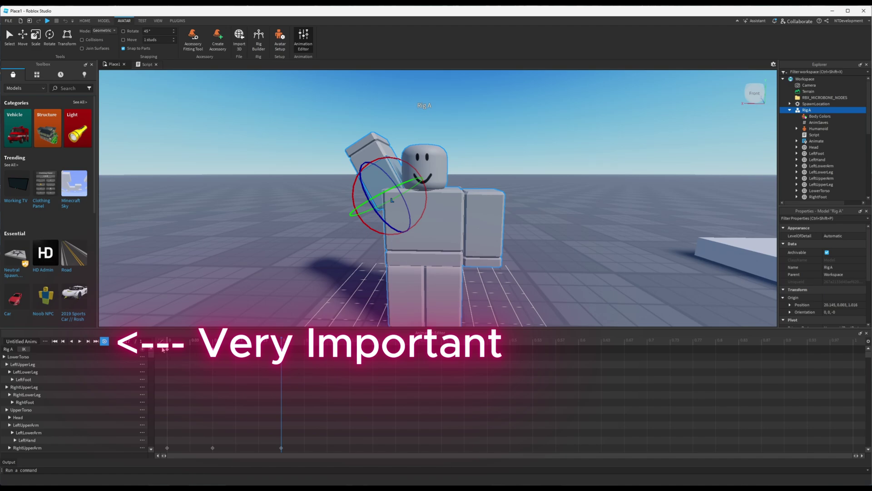
drag(164, 349, 284, 379)
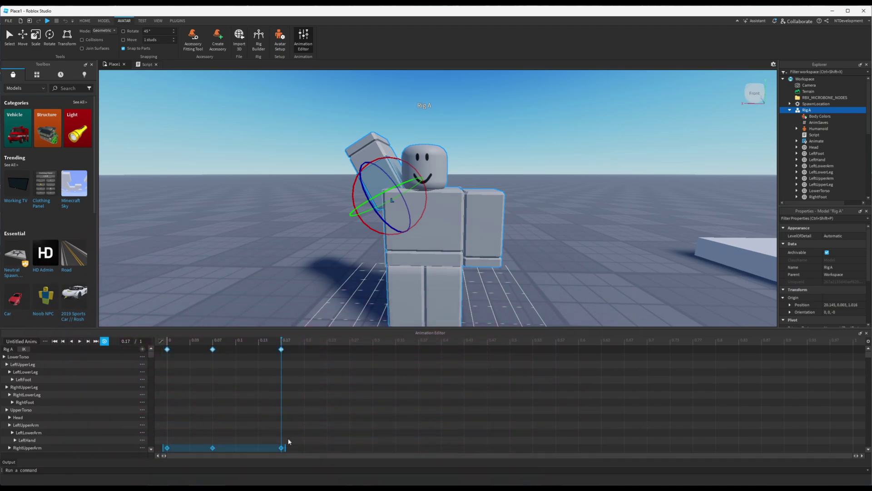
drag(284, 448, 709, 448)
click(80, 342)
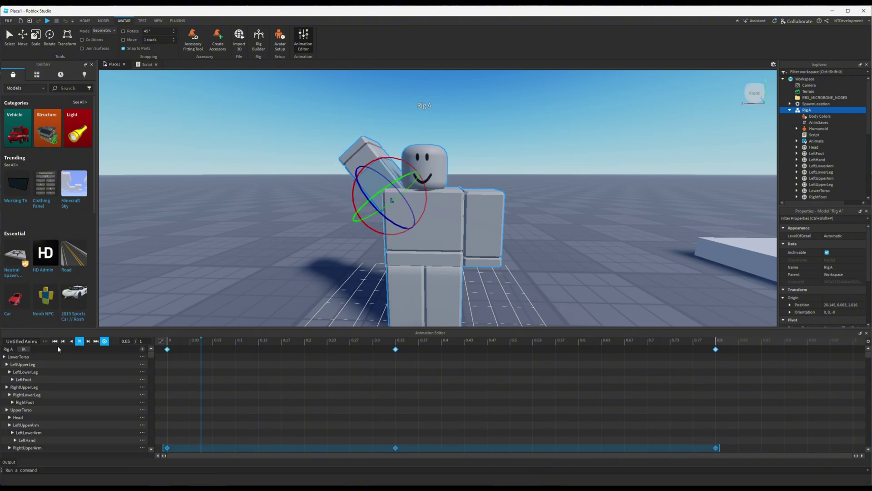
- Publish Rig A's animation to Roblox with the title "wave" and copy its asset ID
click(45, 341)
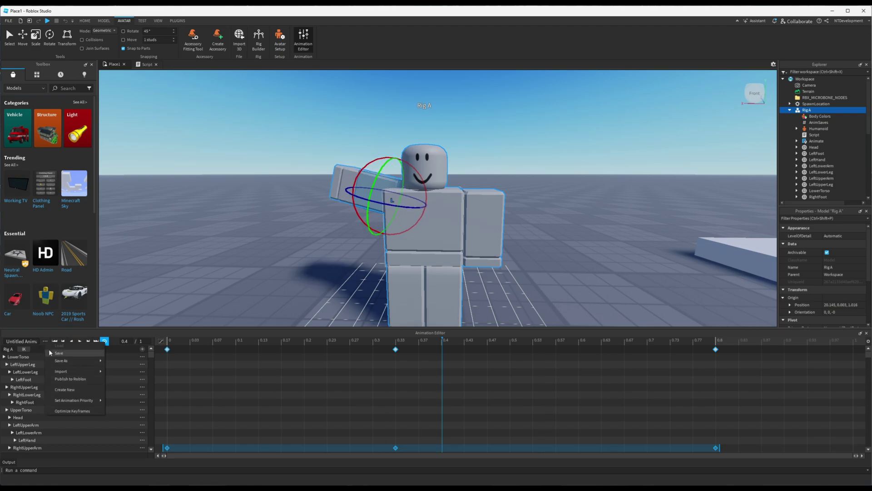
click(71, 382)
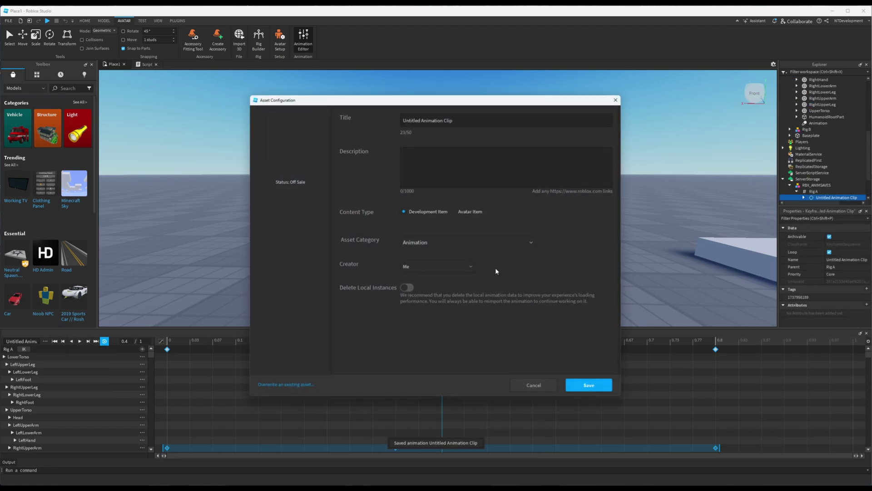
drag(459, 118, 393, 114)
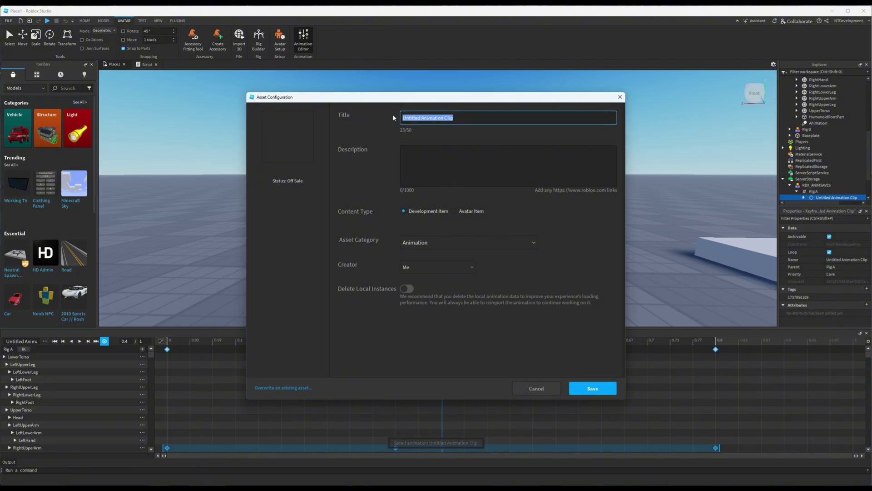
text(wave)
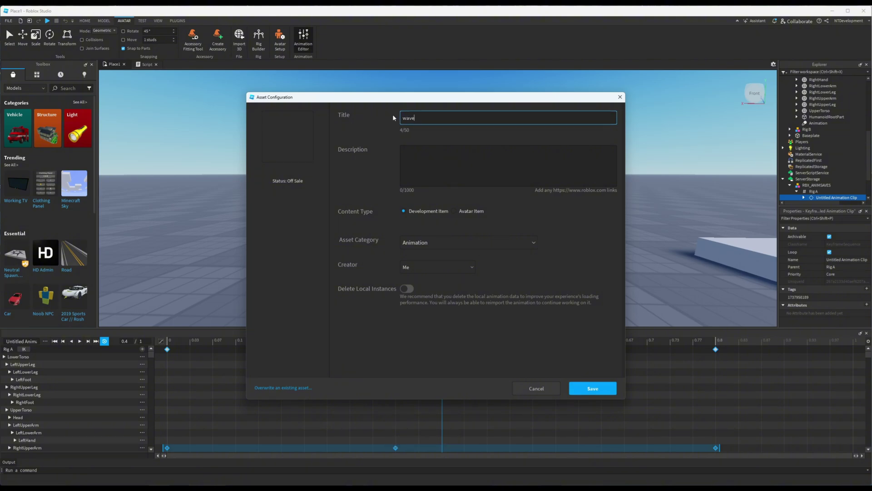
click(587, 389)
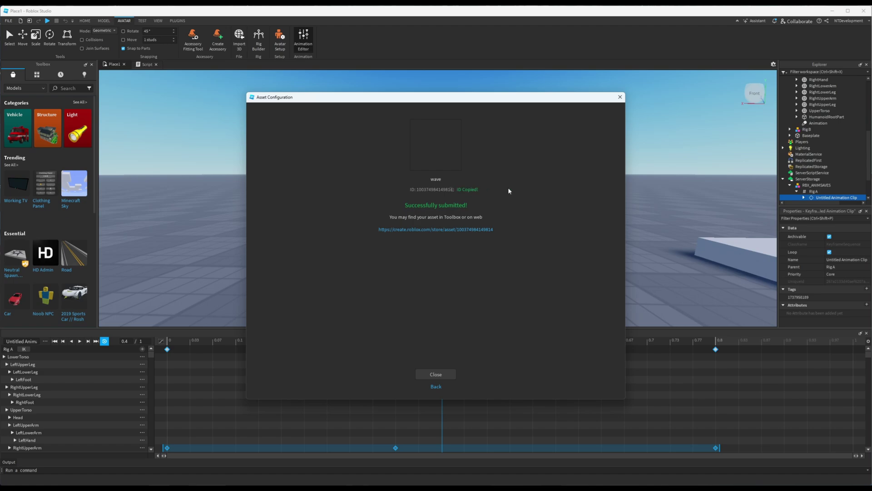
click(436, 375)
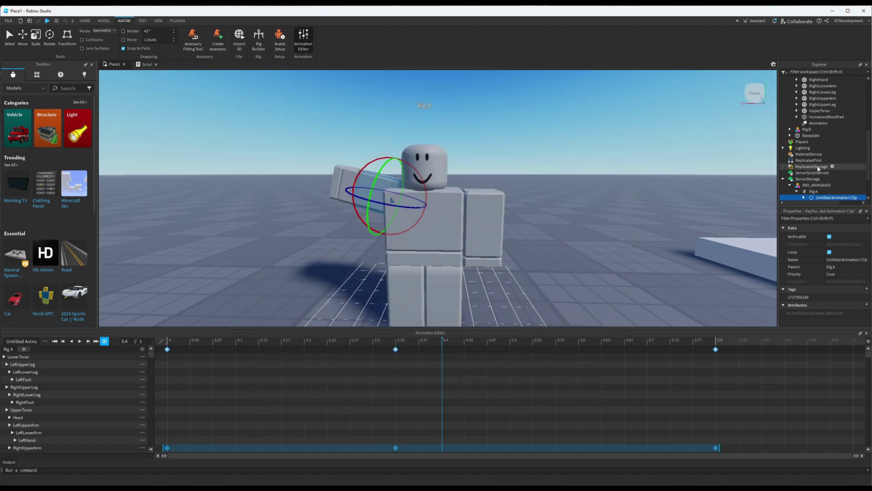
- Paste the published wave asset ID as the AnimationId of Rig A's Animation object and move that object into Rig A's Script
scroll(818, 169, up, 7)
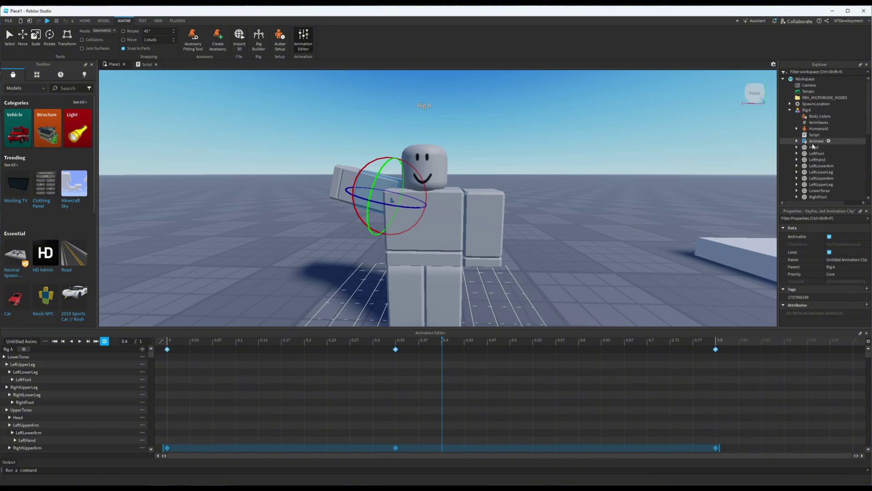
scroll(817, 155, down, 5)
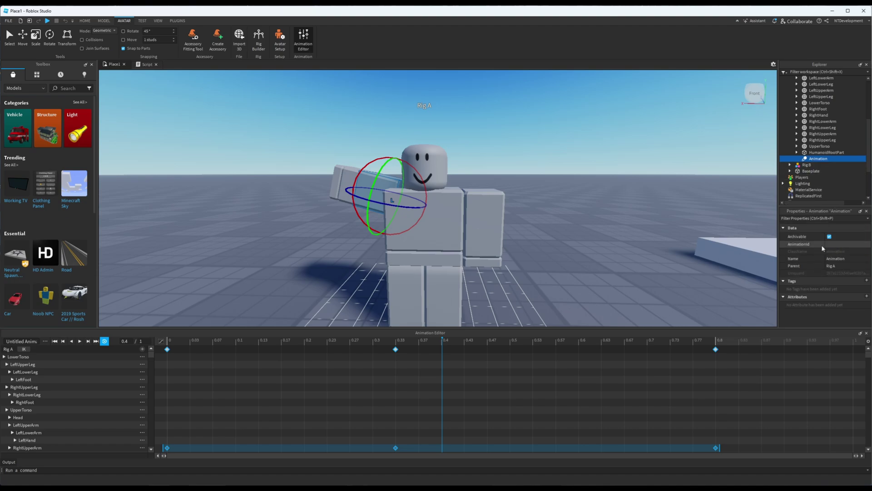
click(830, 245)
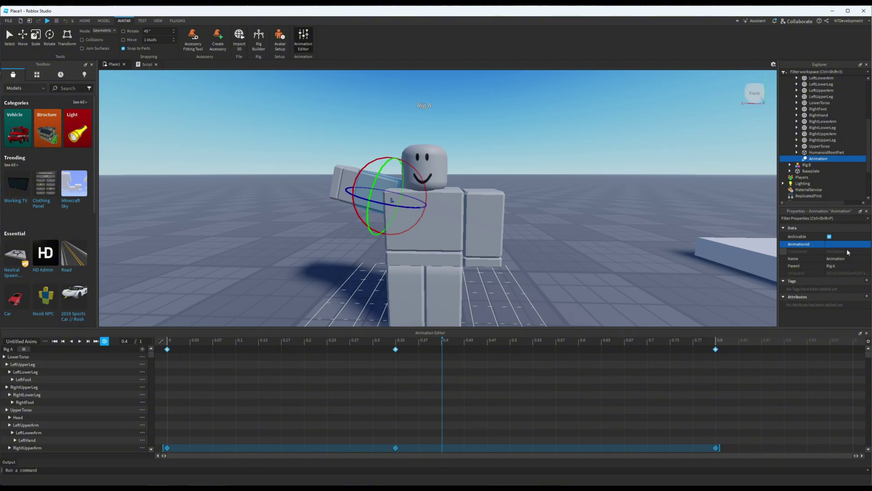
scroll(808, 176, up, 2)
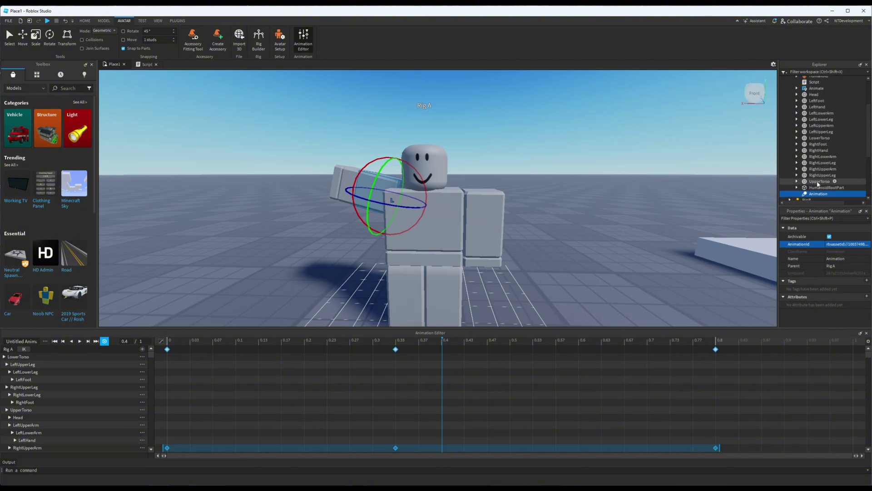
drag(818, 195, 816, 93)
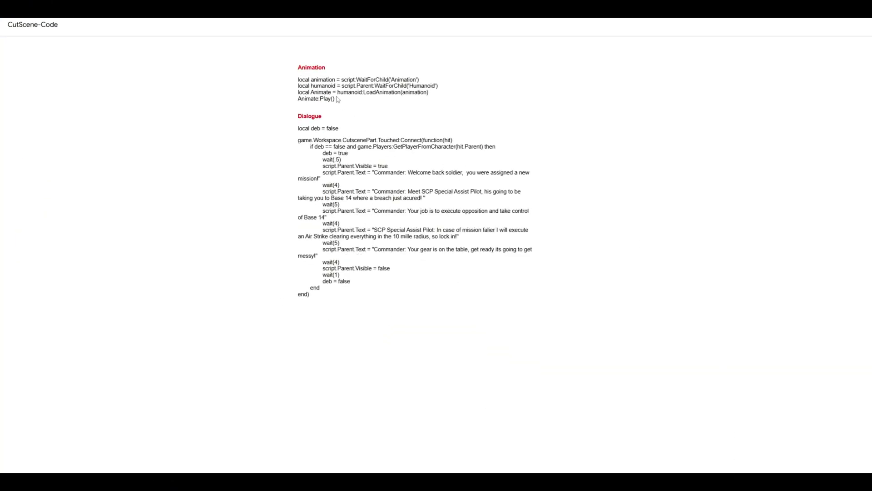
- Copy the four lines of code under the Animation heading in the CutScene-Code document and return to Roblox Studio
drag(338, 99, 294, 85)
key(ctrl+c)
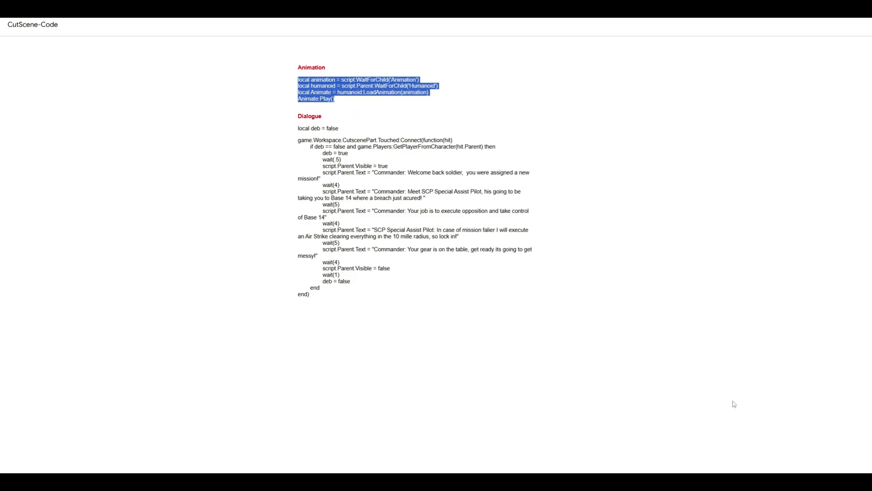
click(771, 472)
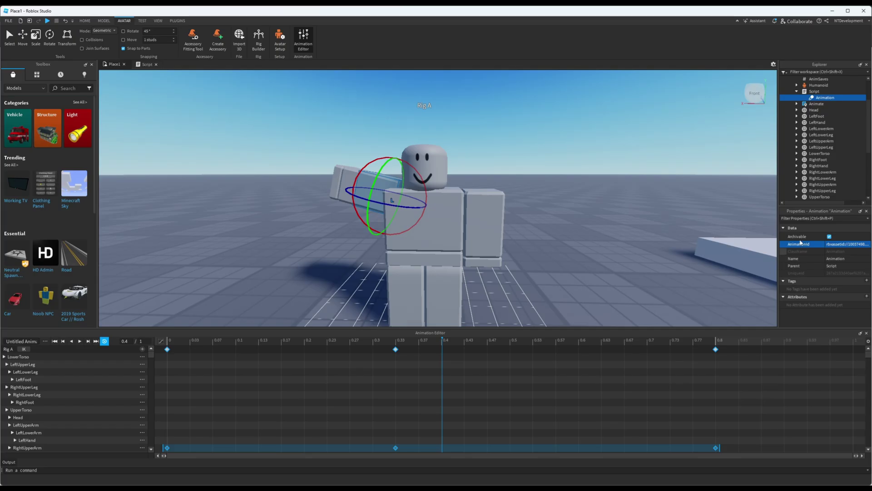
- Replace the default code in Rig A's Script with the copied animation code and return to the 3D scene
double_click(813, 91)
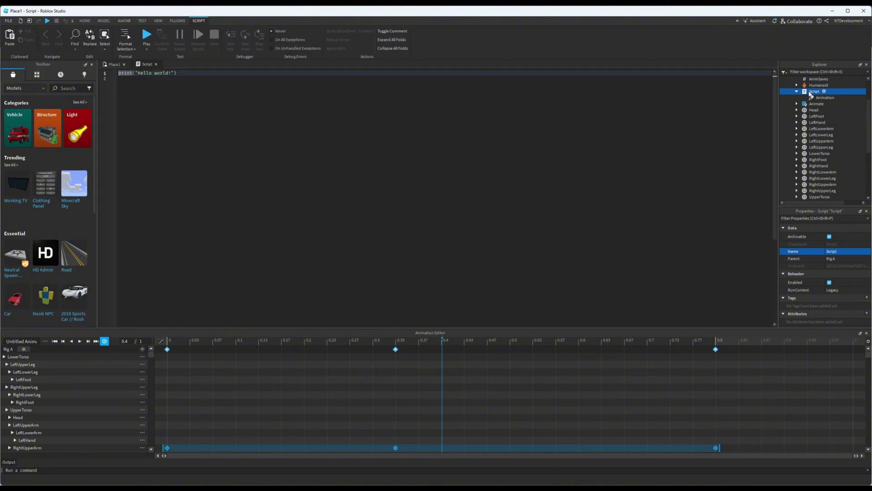
key(ctrl+a)
key(BackSpace)
key(ctrl+v)
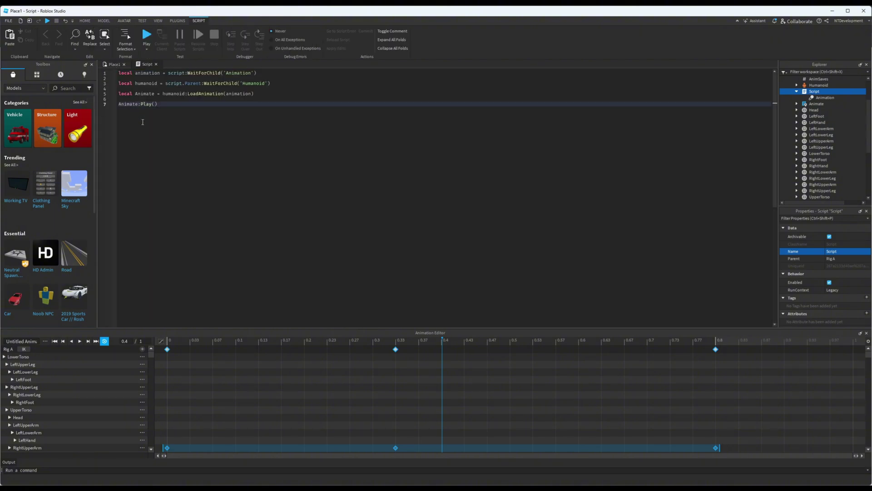
click(110, 64)
- Copy Rig A's Script together with its nested Animation and paste it into Rig B
click(797, 91)
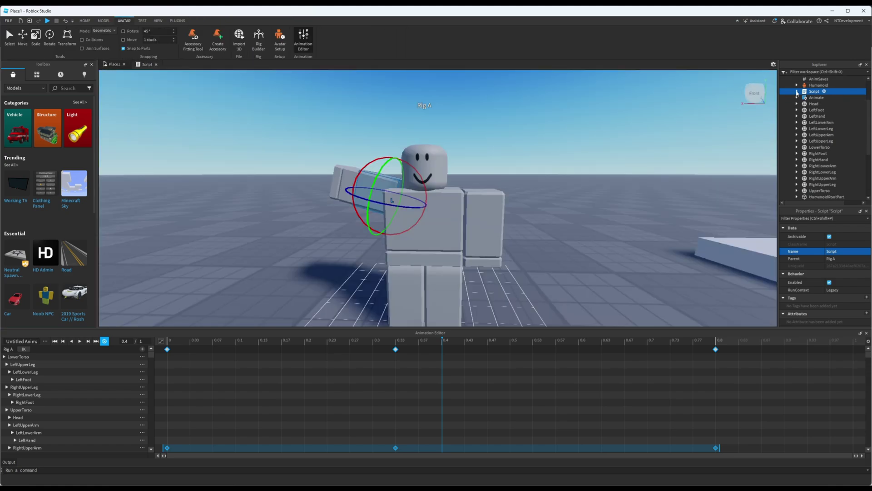
right_click(813, 92)
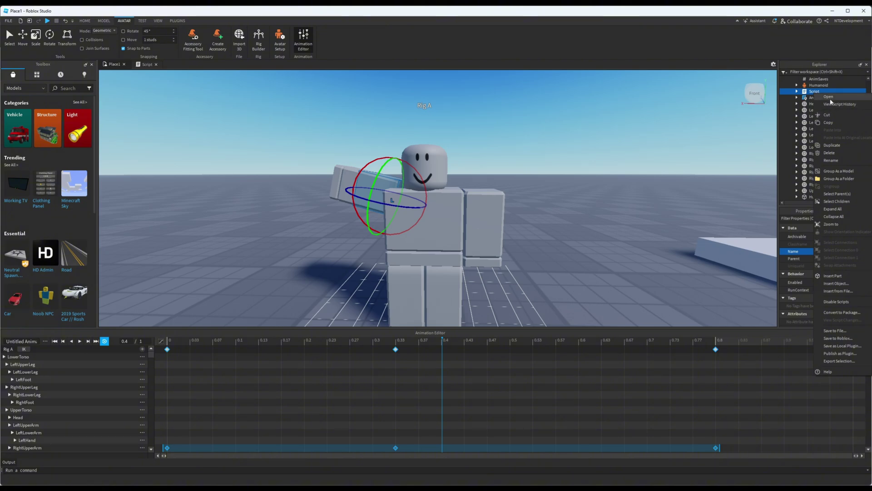
click(835, 122)
click(797, 91)
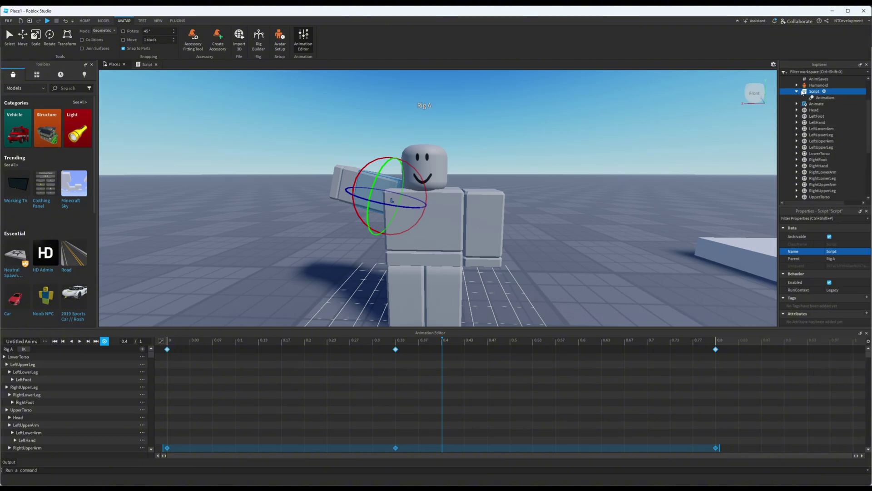
click(797, 92)
scroll(818, 105, up, 2)
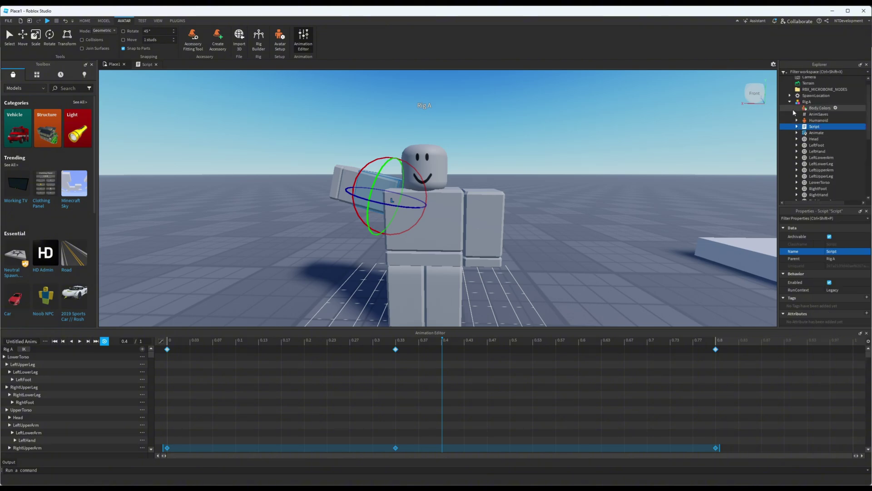
click(790, 103)
right_click(807, 110)
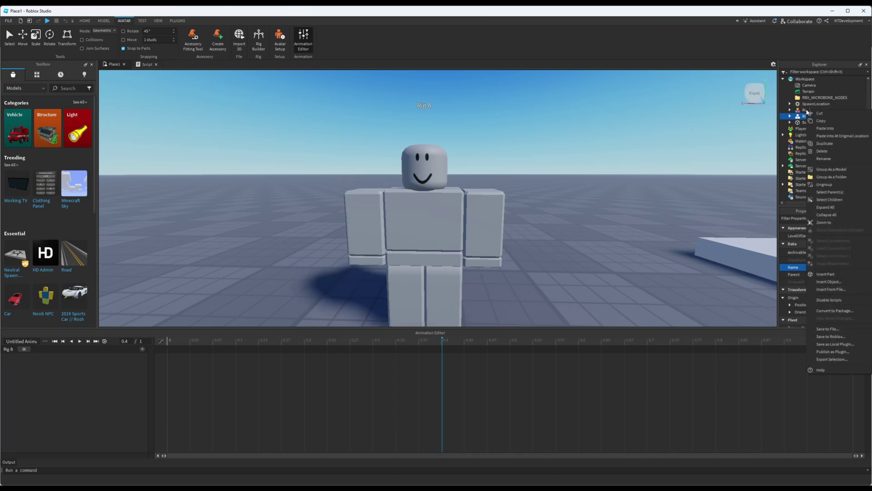
click(831, 128)
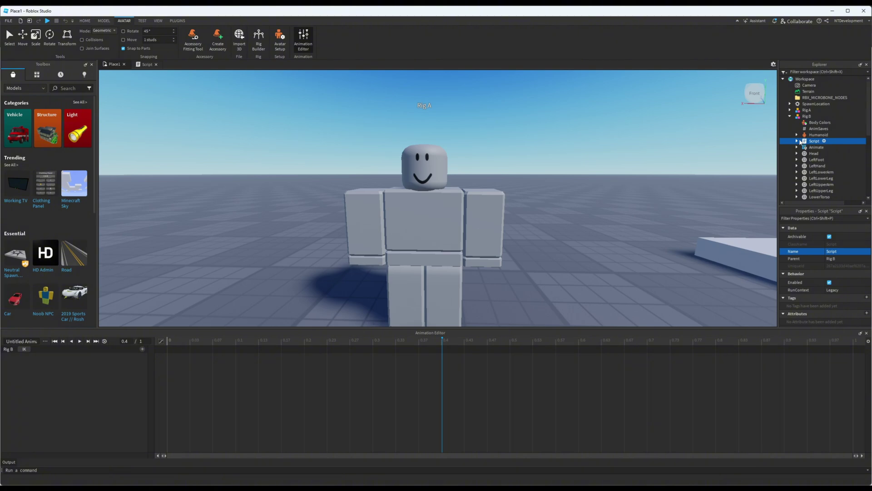
- Check the AnimationId of the Animation inside Rig B's Script and close the Animation Editor
click(798, 141)
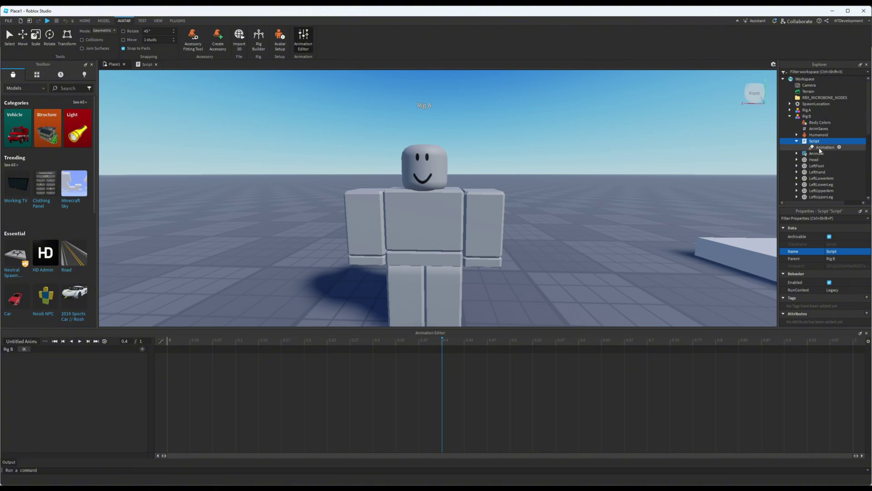
click(823, 148)
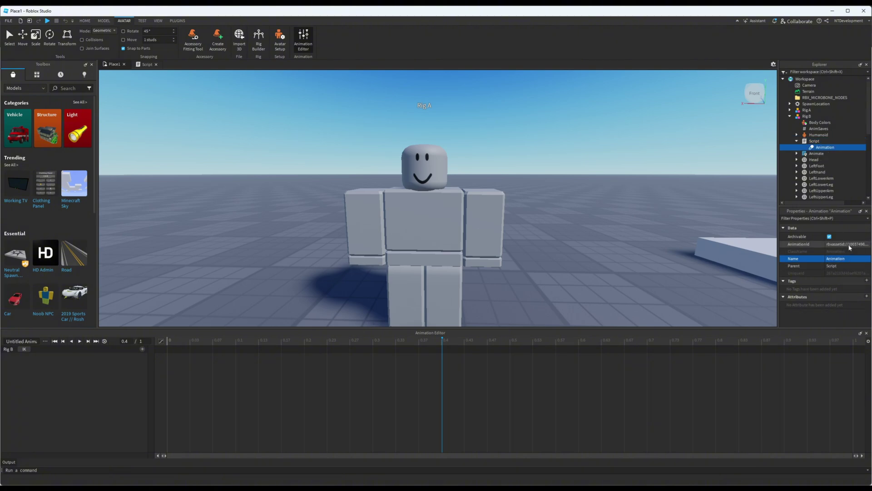
click(790, 116)
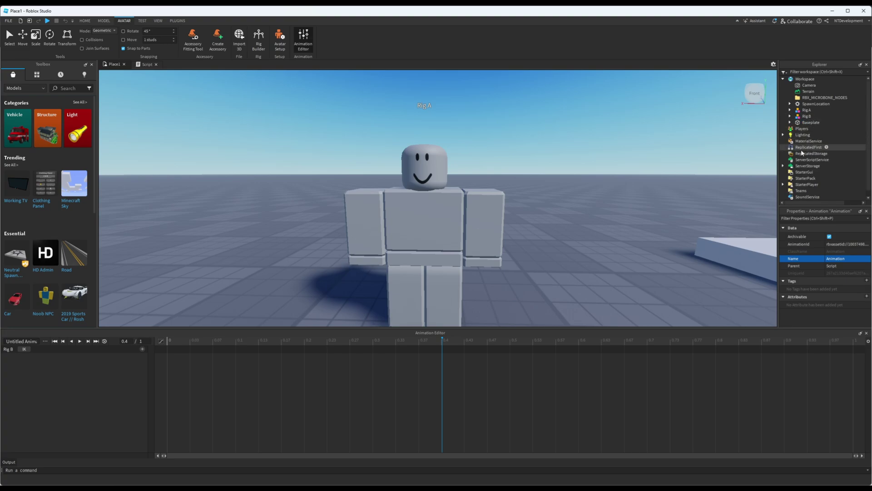
click(867, 333)
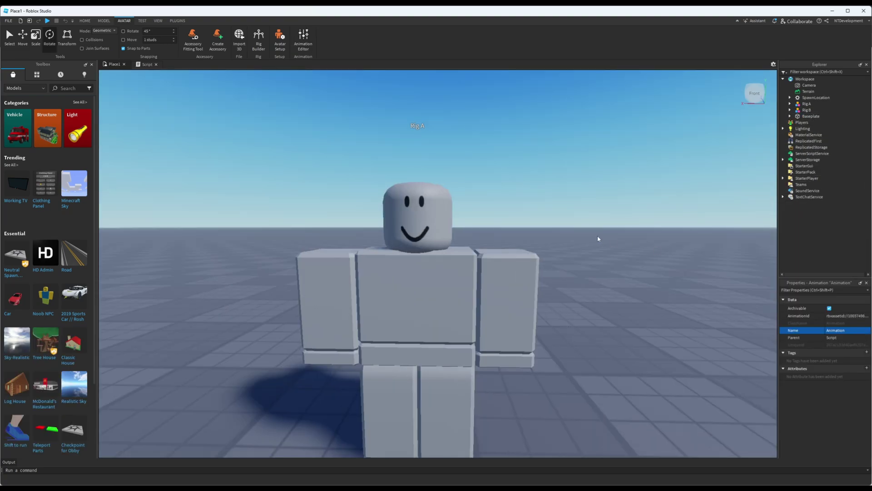
- Insert a block part and place it on the baseplate in front of the two rigs, beside the spawn location
right_drag(597, 236, 595, 235)
key(s)
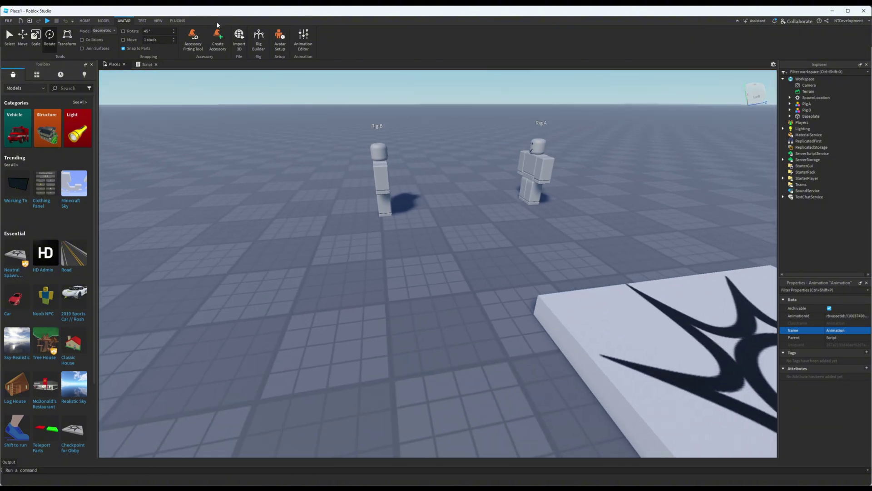
click(103, 21)
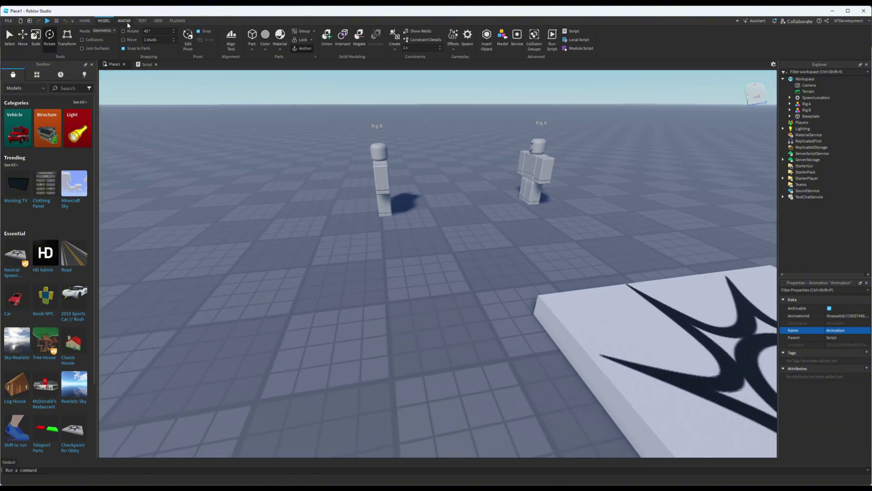
click(254, 43)
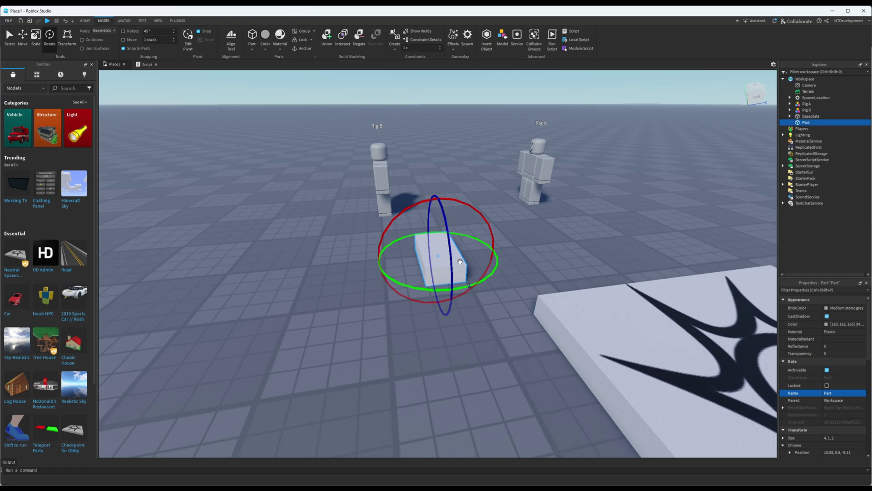
drag(458, 263, 446, 294)
drag(413, 365, 396, 341)
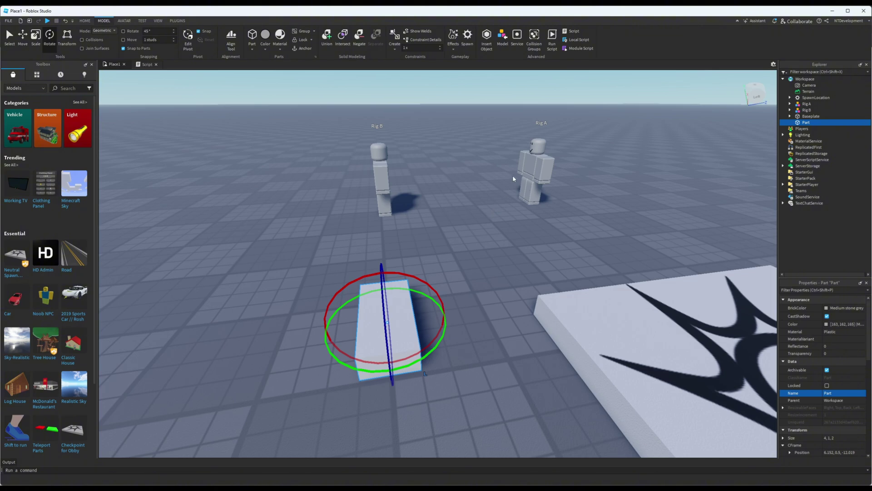
- Rename the new block part as CutscenePart
right_drag(513, 179, 513, 150)
scroll(513, 179, up, 1)
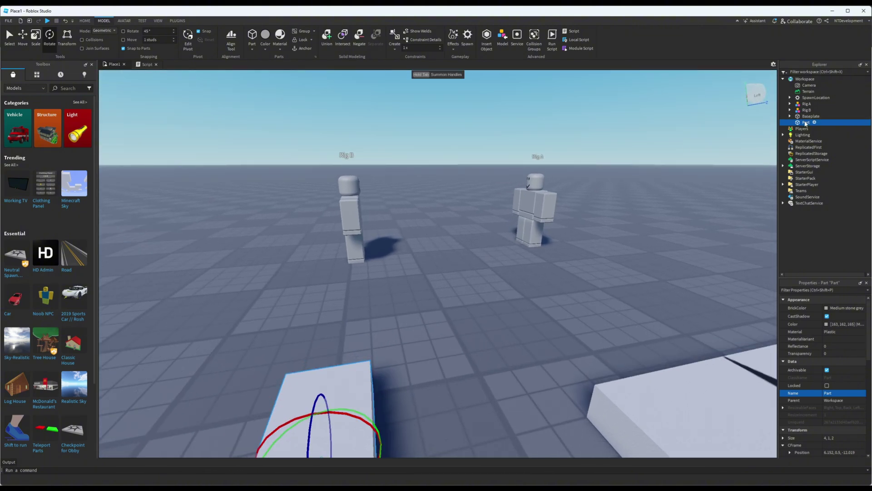
double_click(806, 122)
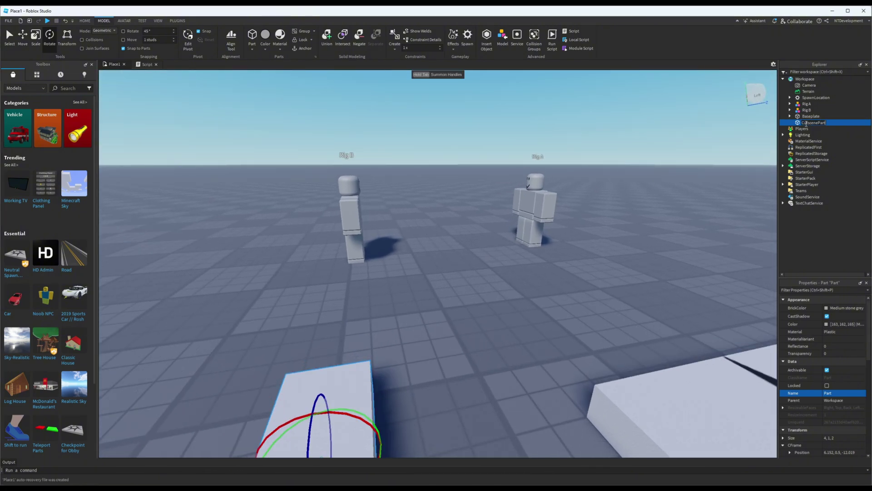
text(CutscenePart)
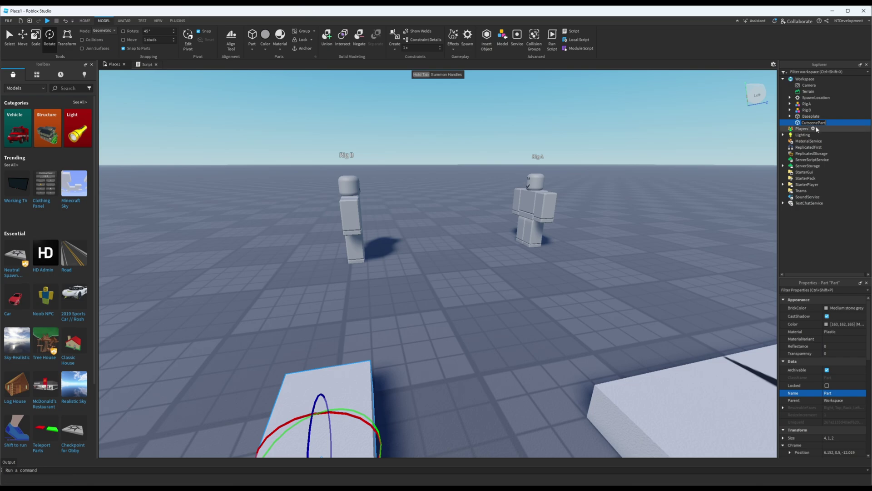
key(Return)
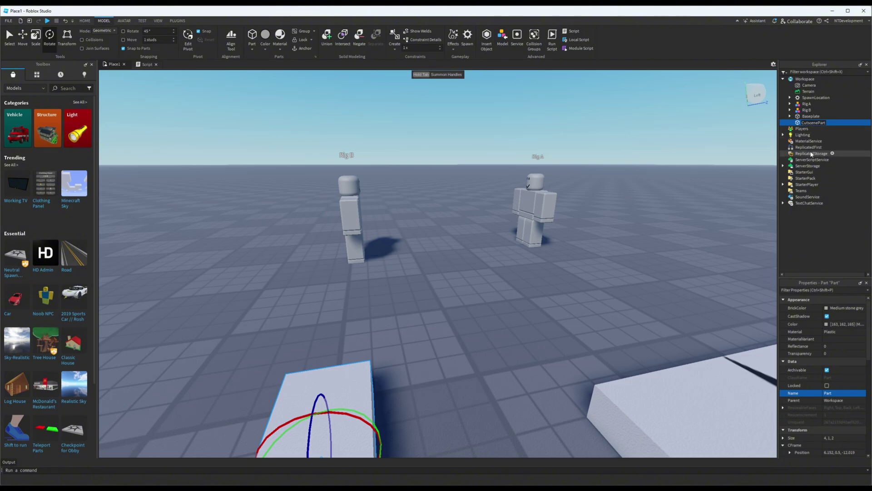
key(Return)
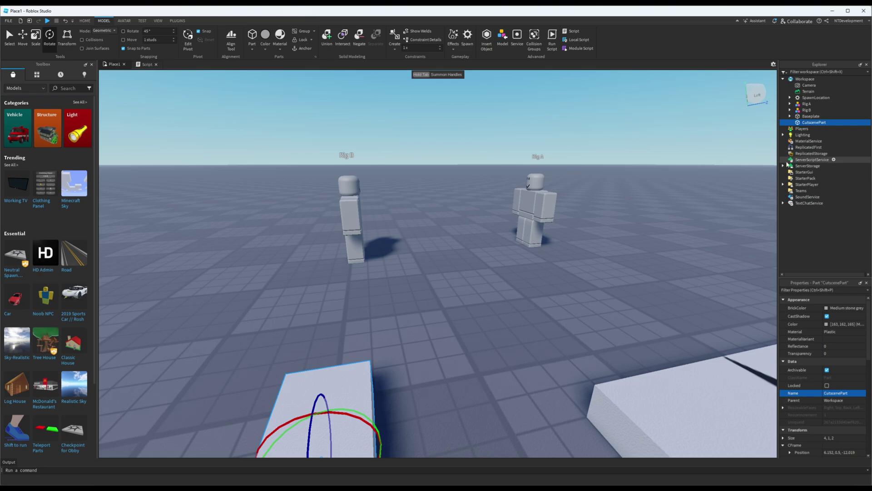